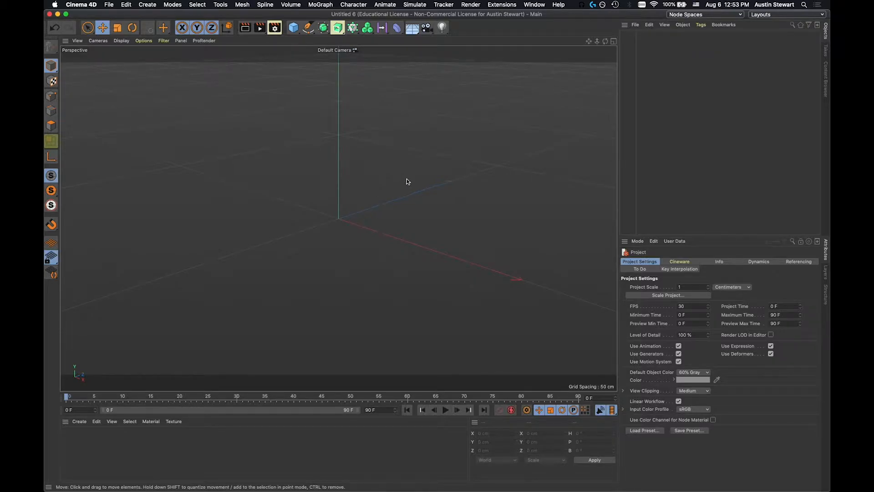
Look at the railing torus in the Tower.c4d project and return to the empty Untitled 6 project.
{"action": "left_click", "coordinate": [535, 5]}
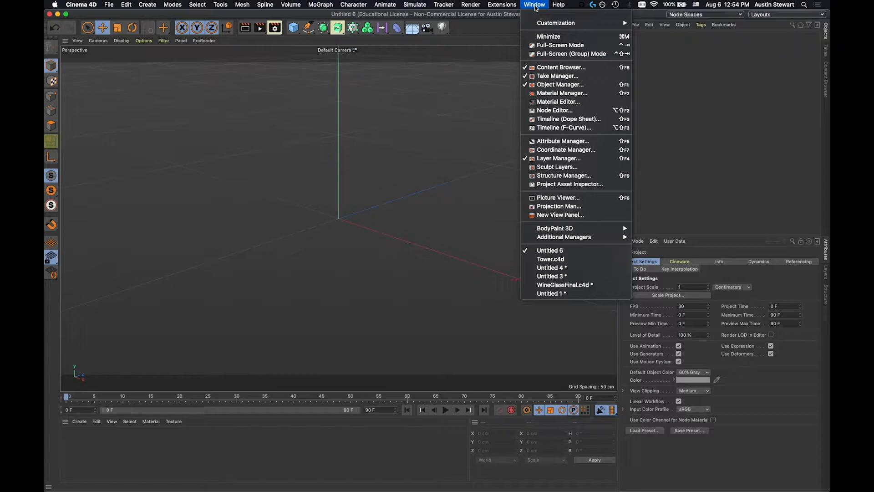
{"action": "left_click", "coordinate": [550, 259]}
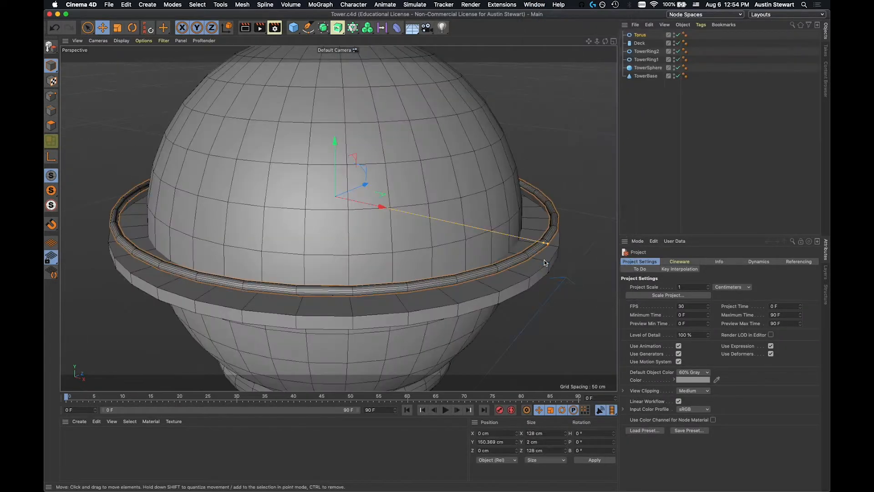
{"action": "left_click", "coordinate": [535, 6]}
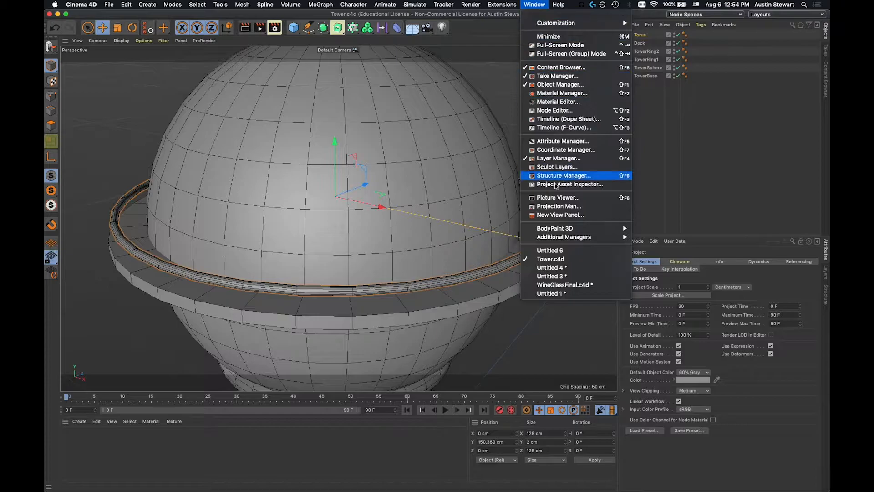
{"action": "left_click", "coordinate": [550, 251]}
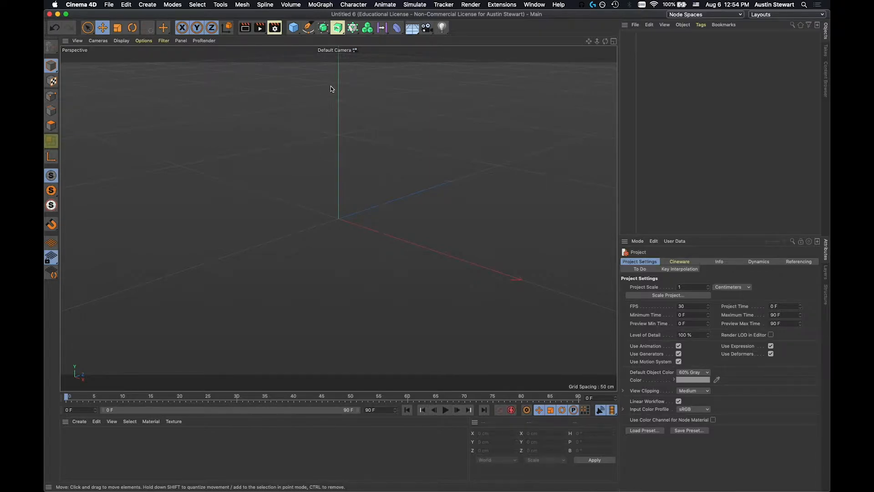
Create a cylinder with a radius of 1 cm and a height of 5 cm.
{"action": "left_click", "coordinate": [296, 32]}
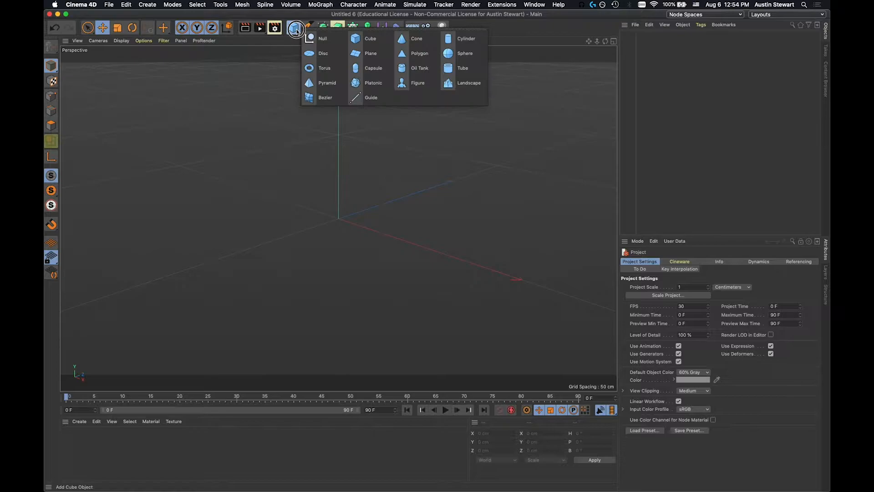
{"action": "left_click", "coordinate": [462, 41]}
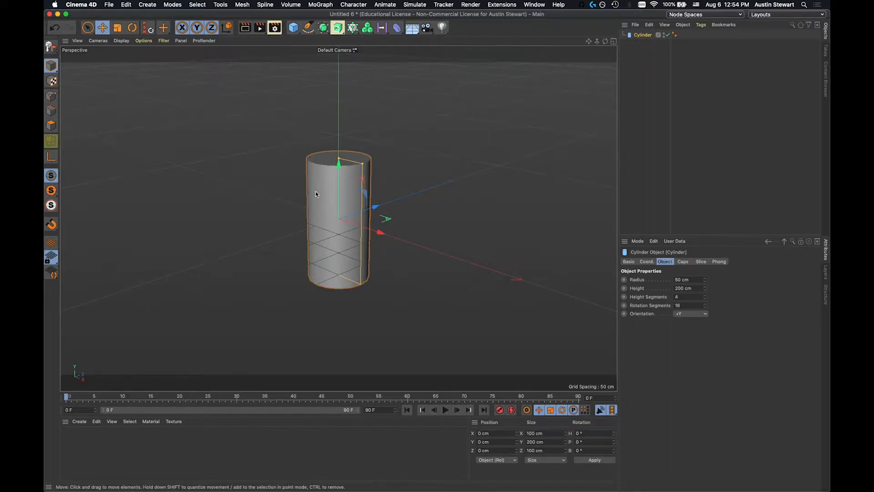
{"action": "left_click", "coordinate": [685, 280]}
{"action": "type", "text": "1"}
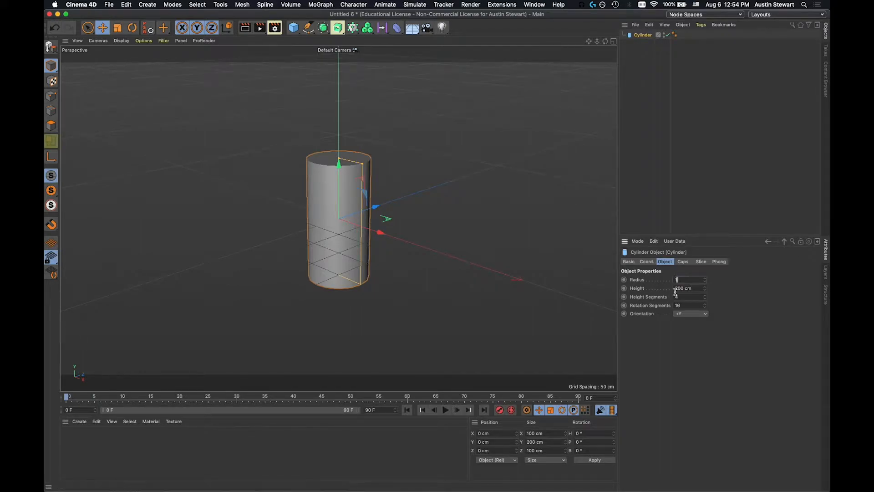
{"action": "key", "text": "Return"}
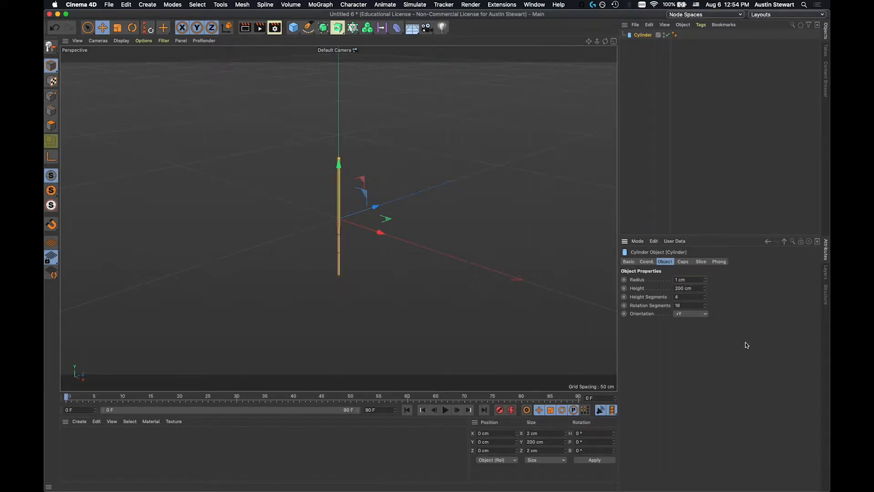
{"action": "left_click", "coordinate": [689, 288]}
{"action": "type", "text": "8"}
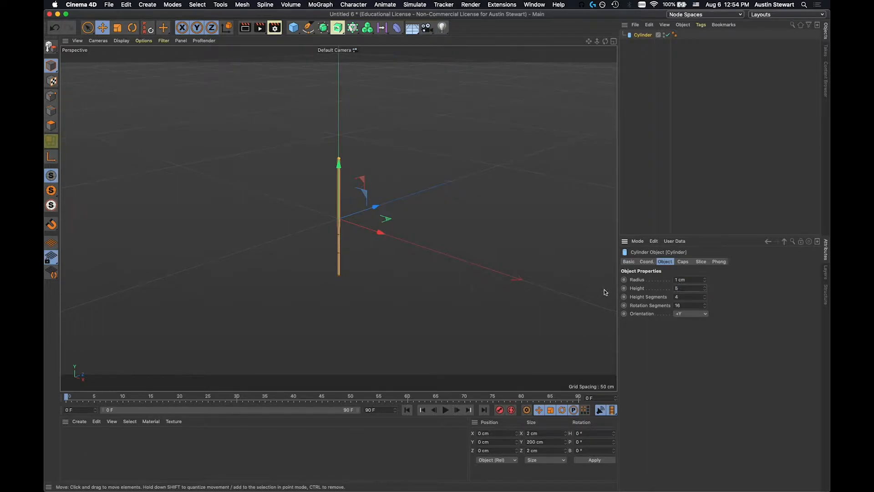
{"action": "key", "text": "Return"}
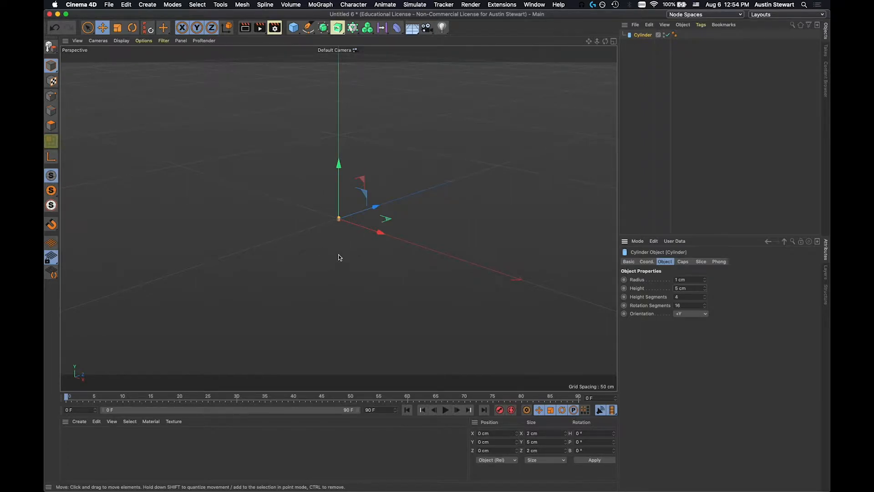
{"action": "key", "text": "h"}
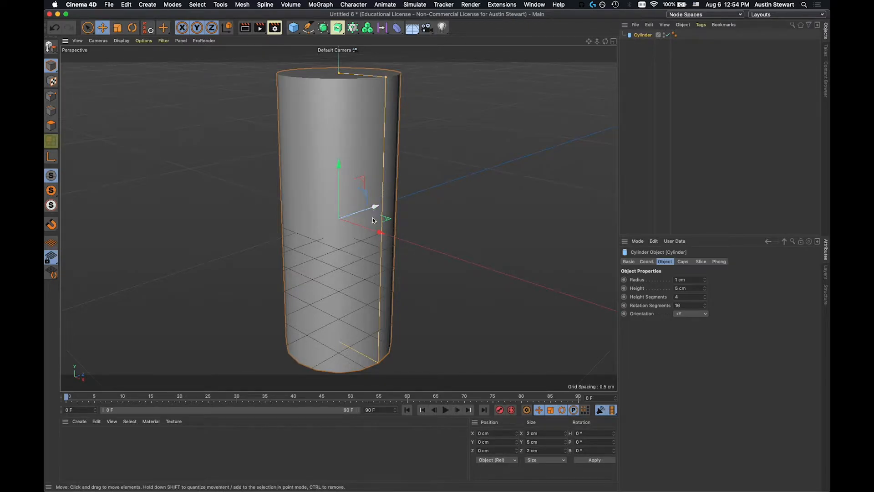
{"action": "scroll", "coordinate": [331, 246], "scroll_direction": "down", "scroll_amount": 10}
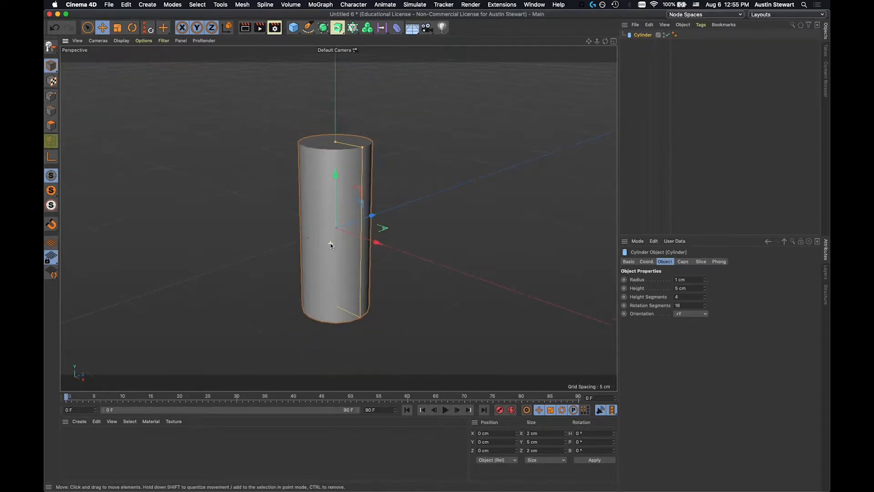
{"action": "scroll", "coordinate": [331, 247], "scroll_direction": "down", "scroll_amount": 3}
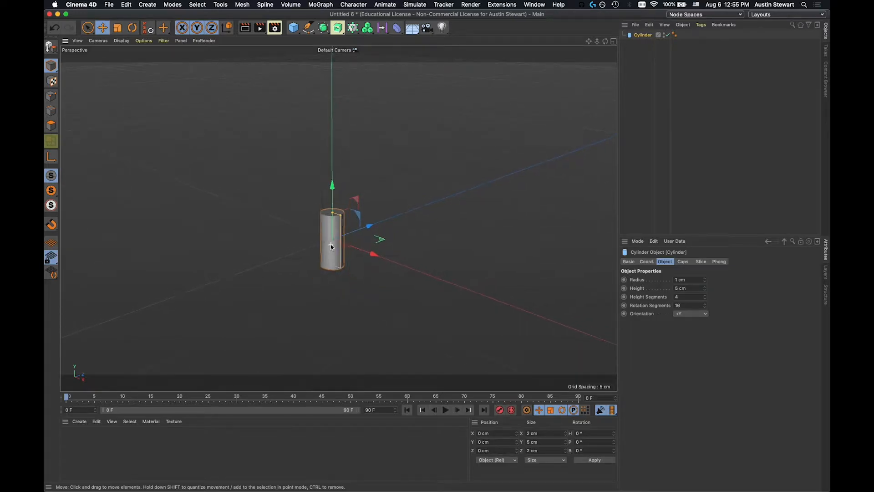
{"action": "scroll", "coordinate": [331, 247], "scroll_direction": "down", "scroll_amount": 2}
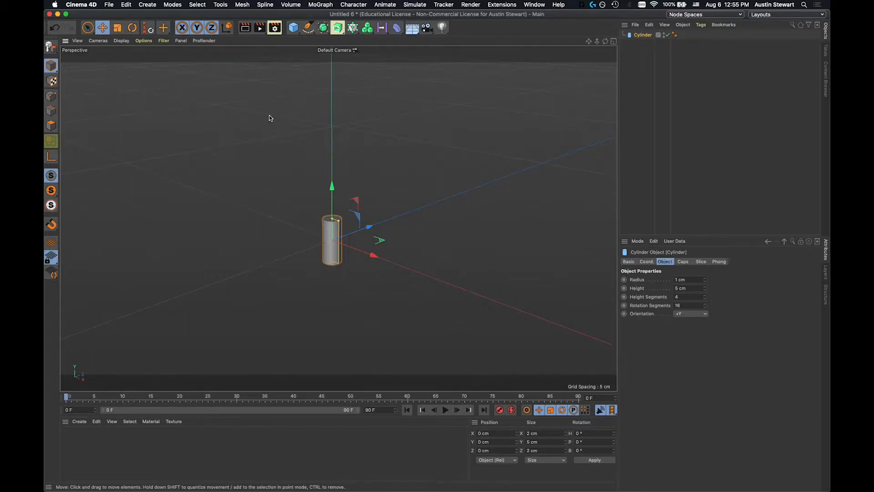
{"action": "left_click", "coordinate": [148, 5]}
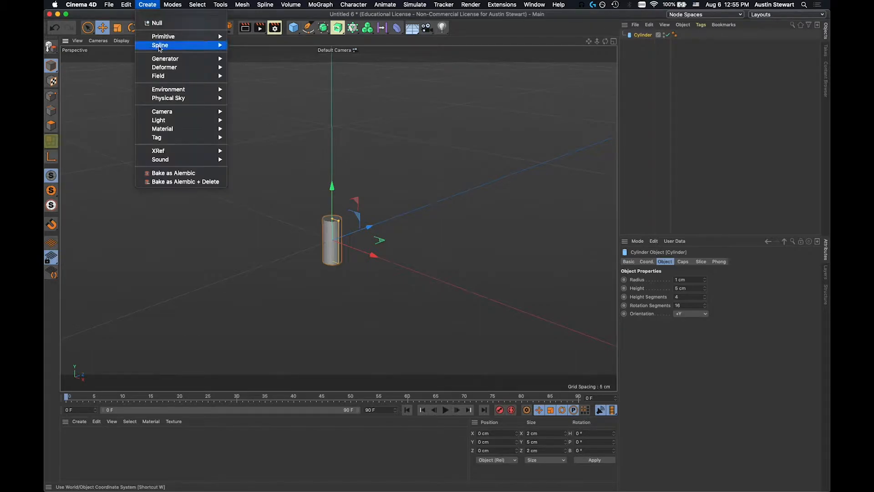
{"action": "mouse_move", "coordinate": [169, 59]}
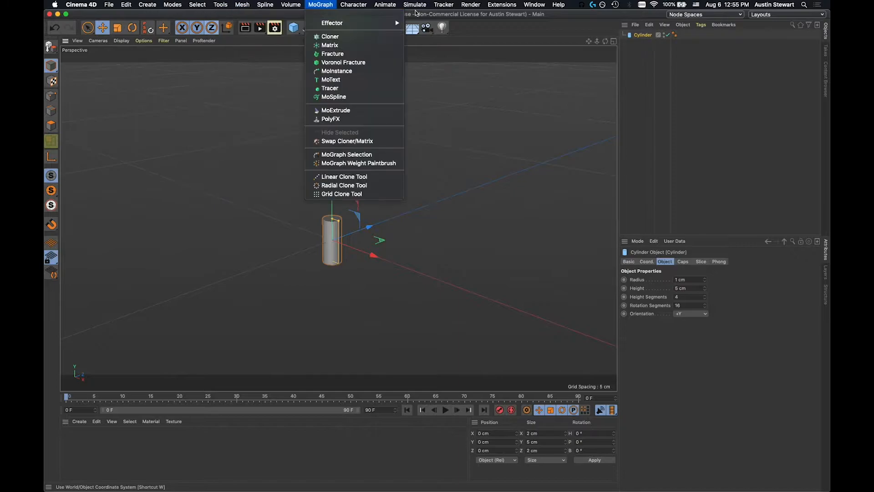
{"action": "left_click", "coordinate": [515, 15]}
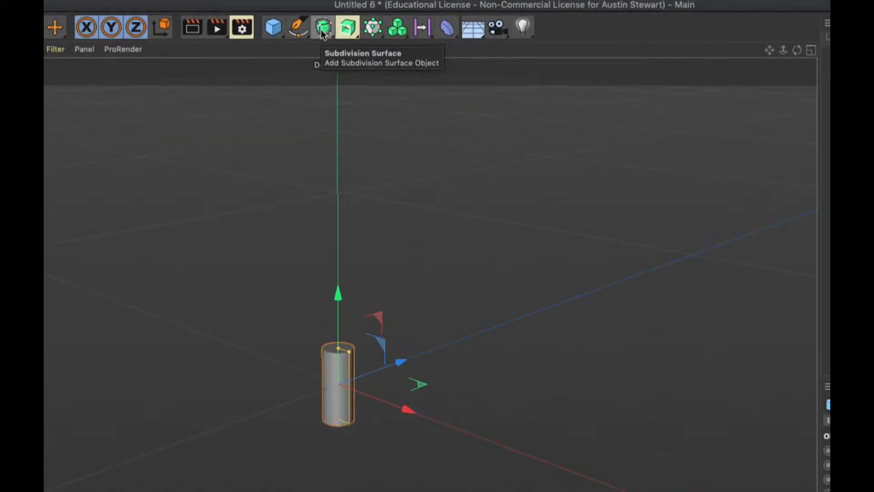
Add an Array generator and make the cylinder its child in the object hierarchy.
{"action": "left_click", "coordinate": [322, 29]}
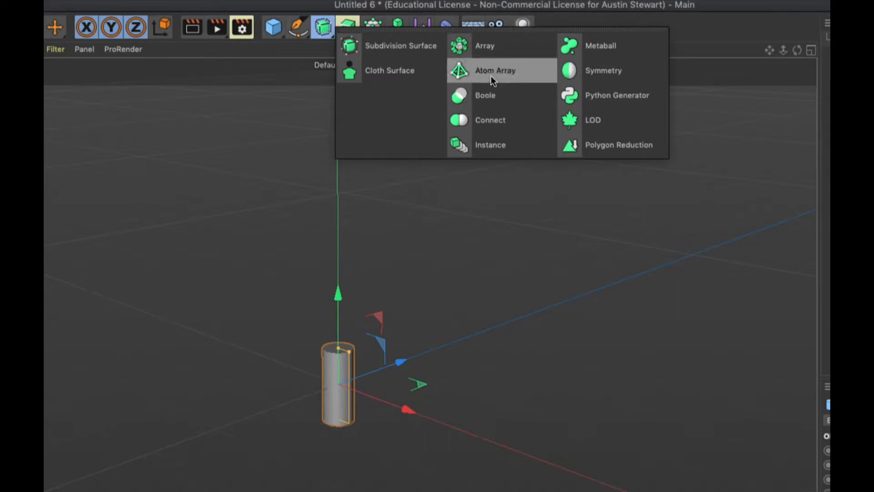
{"action": "left_click", "coordinate": [482, 48]}
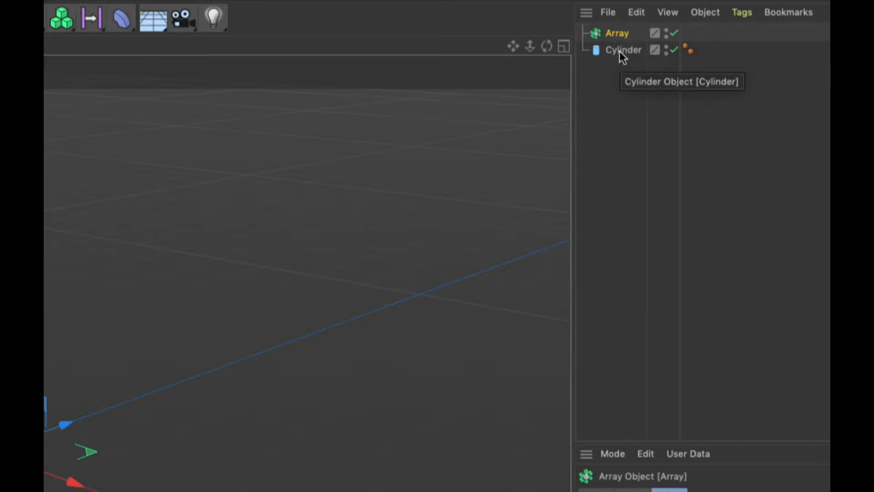
{"action": "left_click", "coordinate": [621, 51]}
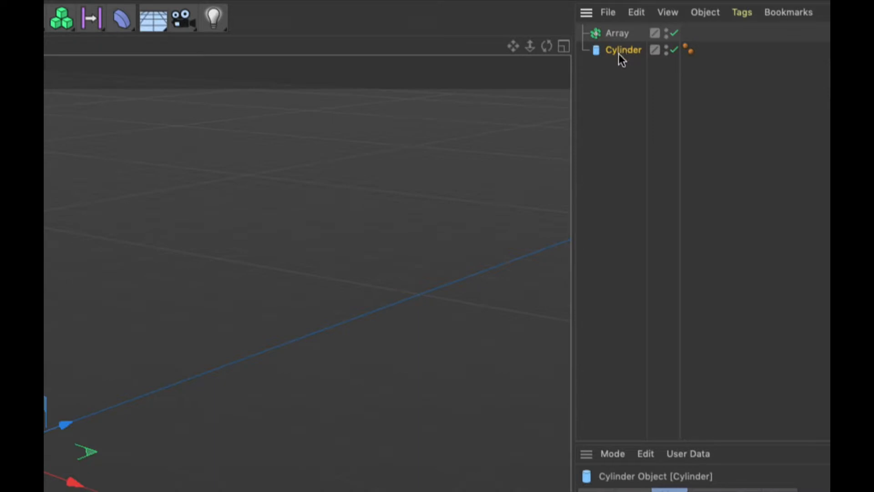
{"action": "left_click_drag", "start_coordinate": [622, 50], "coordinate": [625, 37]}
{"action": "left_click_drag", "start_coordinate": [620, 26], "coordinate": [621, 25]}
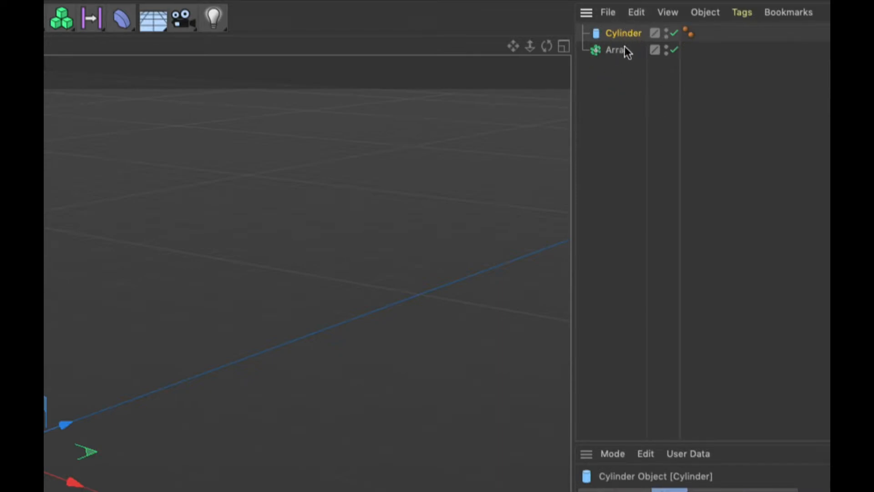
{"action": "left_click_drag", "start_coordinate": [621, 33], "coordinate": [619, 39]}
{"action": "left_click_drag", "start_coordinate": [623, 50], "coordinate": [622, 50]}
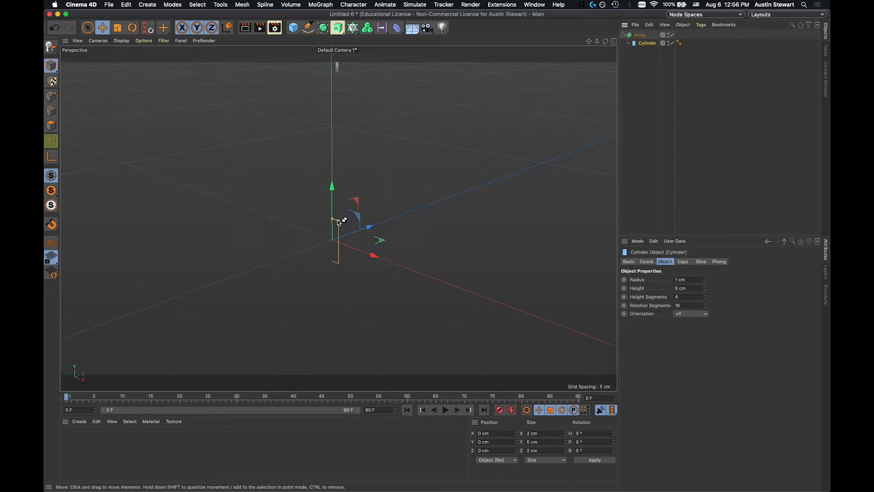
Set the array's radius to 63 cm and its number of copies to 36.
{"action": "scroll", "coordinate": [362, 225], "scroll_direction": "up", "scroll_amount": 3}
{"action": "scroll", "coordinate": [362, 225], "scroll_direction": "down", "scroll_amount": 5}
{"action": "scroll", "coordinate": [353, 219], "scroll_direction": "down", "scroll_amount": 2}
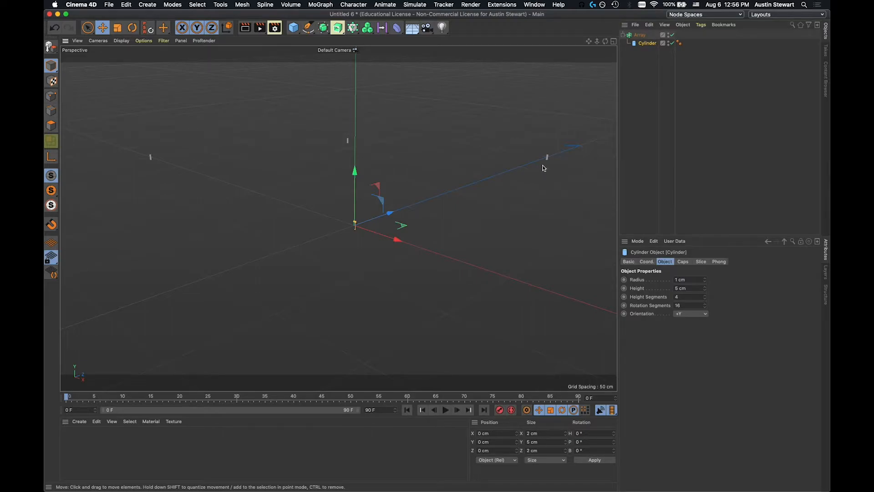
{"action": "left_click", "coordinate": [643, 37]}
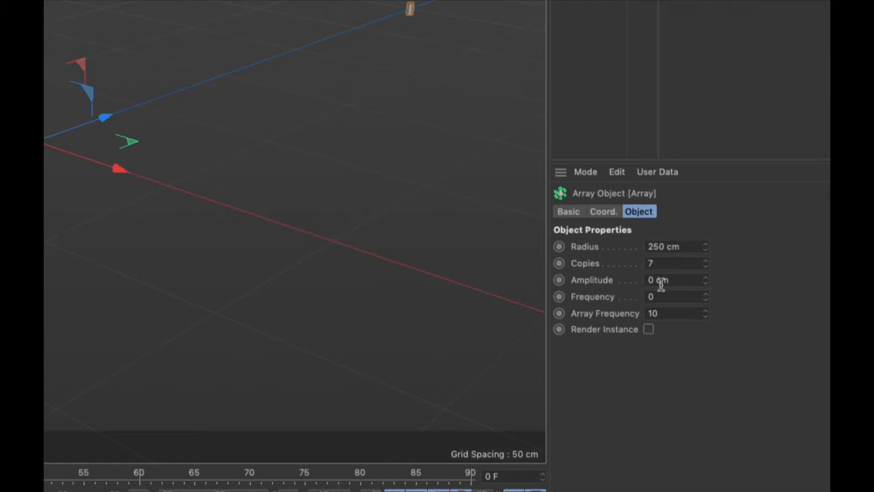
{"action": "left_click_drag", "start_coordinate": [666, 248], "coordinate": [617, 258]}
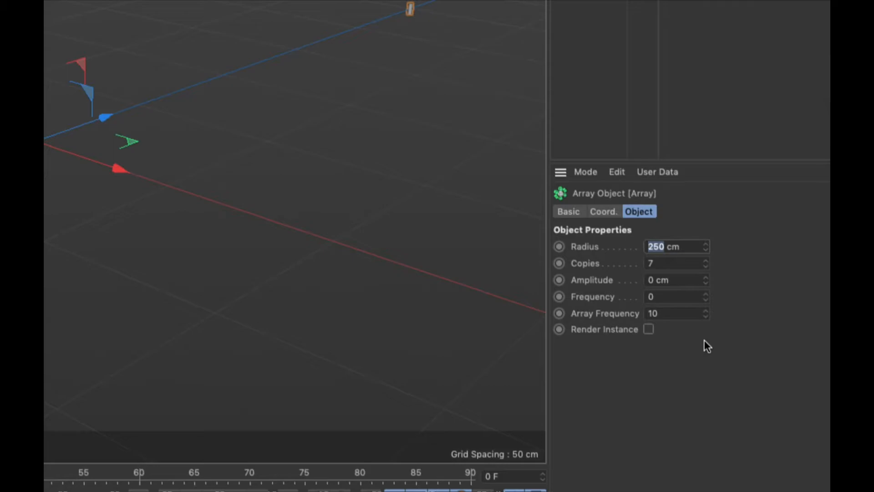
{"action": "type", "text": "63"}
{"action": "key", "text": "Tab"}
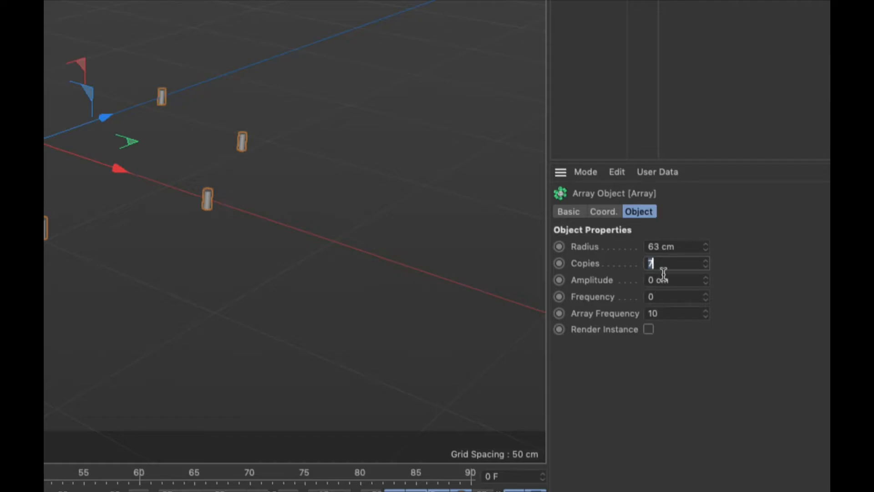
{"action": "type", "text": "36"}
{"action": "key", "text": "Tab"}
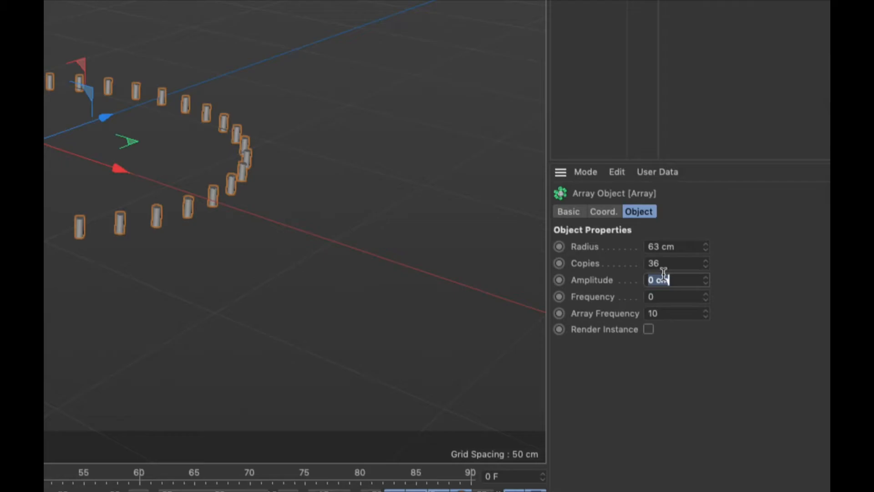
Rename the array of cylinders as RailingSupport.
{"action": "scroll", "coordinate": [326, 281], "scroll_direction": "up", "scroll_amount": 2}
{"action": "scroll", "coordinate": [321, 280], "scroll_direction": "down", "scroll_amount": 8}
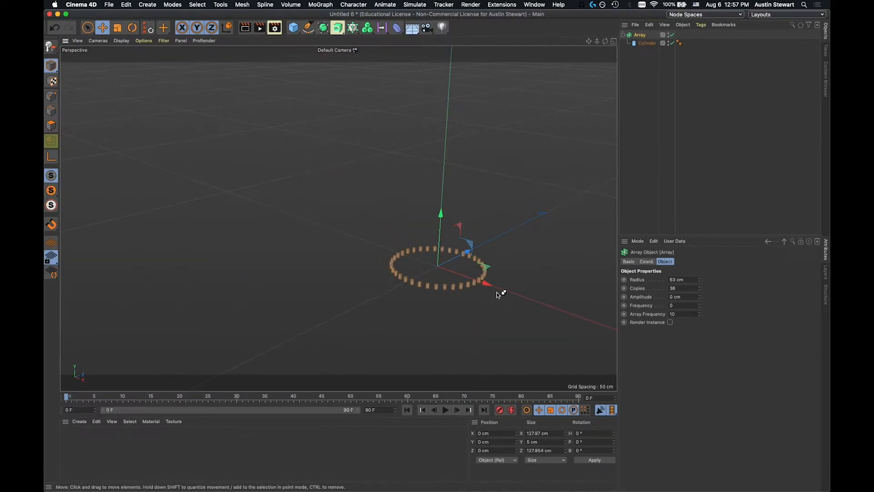
{"action": "scroll", "coordinate": [496, 295], "scroll_direction": "up", "scroll_amount": 5}
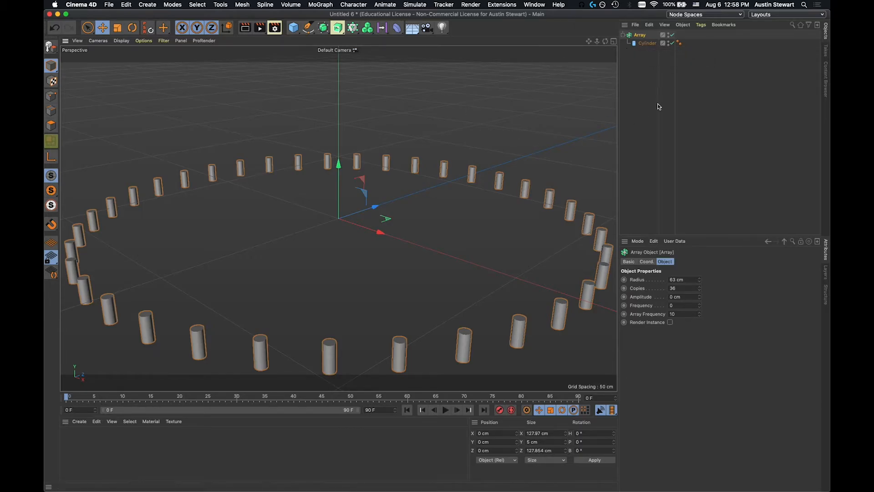
{"action": "double_click", "coordinate": [642, 35]}
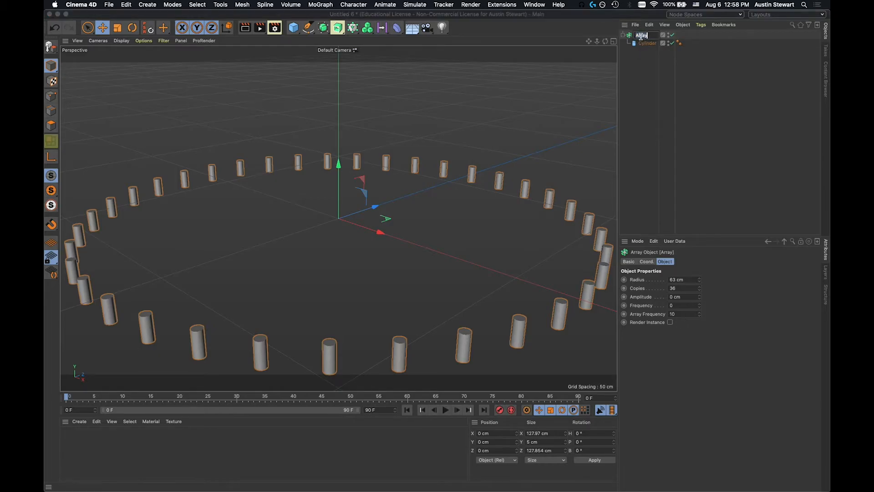
{"action": "type", "text": "Railings"}
{"action": "type", "text": "upport"}
{"action": "left_click", "coordinate": [644, 85]}
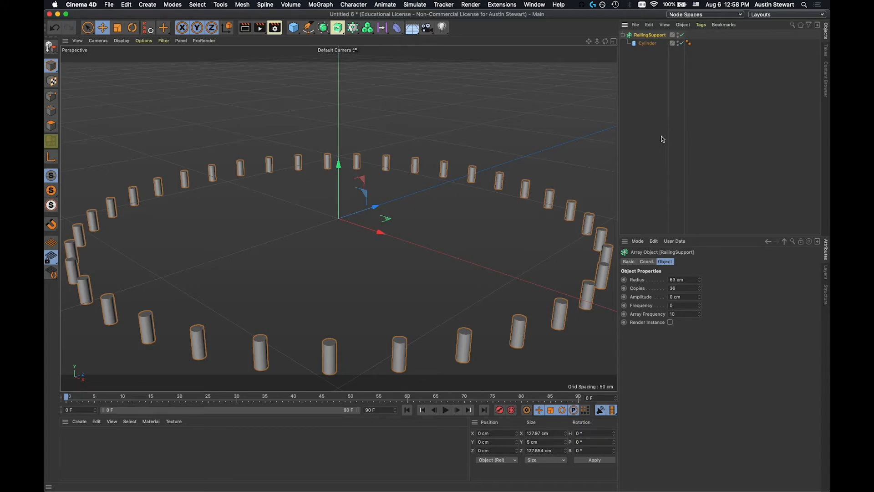
Copy the RailingSupport array with its cylinder into the Tower.c4d project.
{"action": "left_click", "coordinate": [534, 6]}
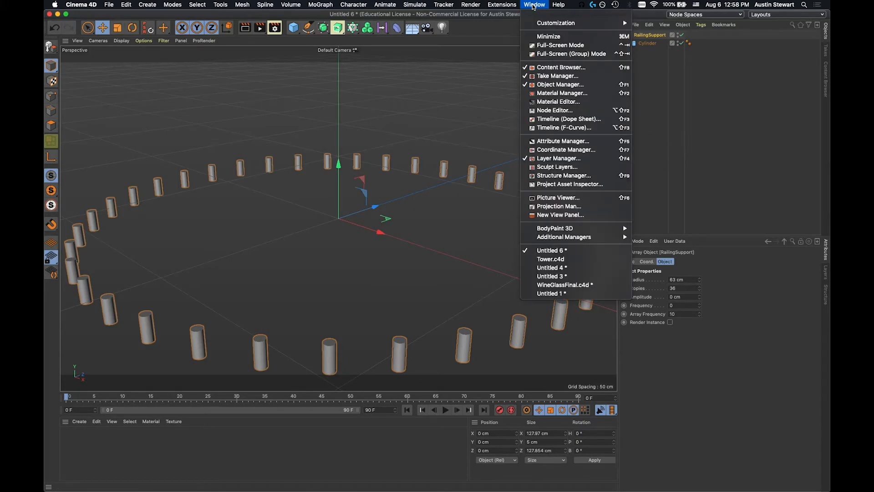
{"action": "left_click", "coordinate": [549, 260]}
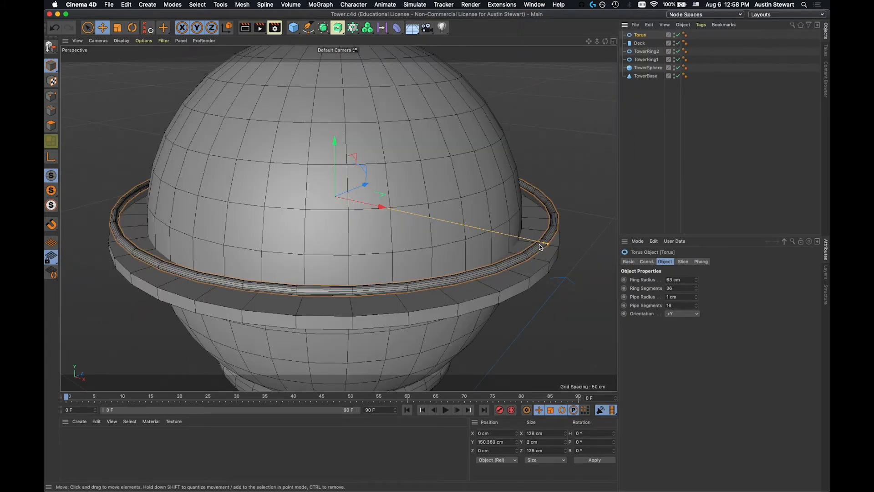
{"action": "key", "text": "super+v"}
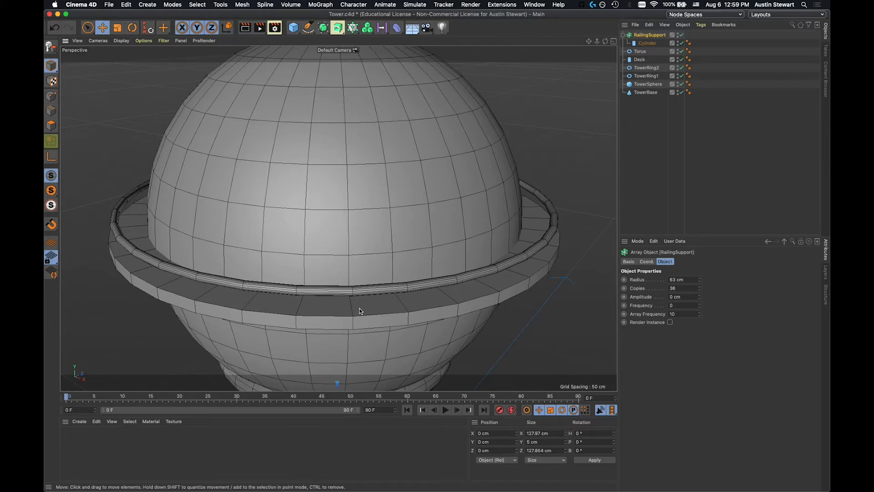
{"action": "key", "text": "h"}
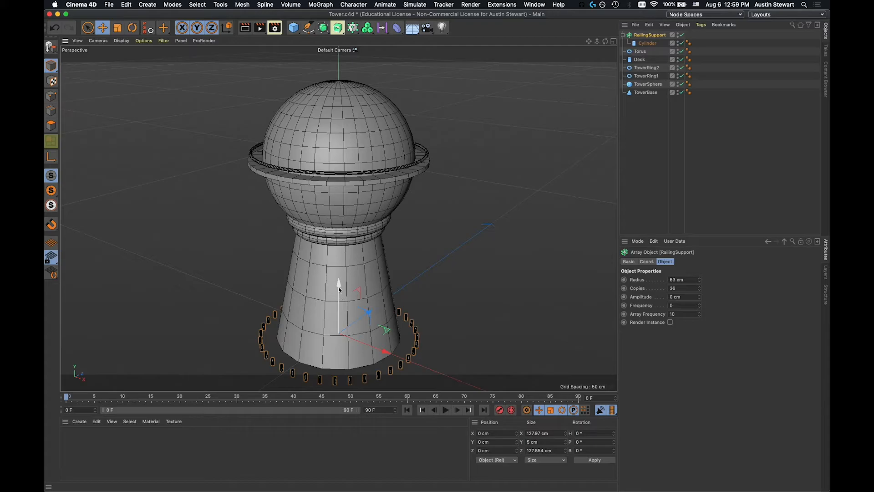
Raise the RailingSupport array to Y about 147.7 cm so the supports stand between the deck and its railing.
{"action": "left_click_drag", "start_coordinate": [339, 286], "coordinate": [353, 100]}
{"action": "scroll", "coordinate": [352, 191], "scroll_direction": "up", "scroll_amount": 6}
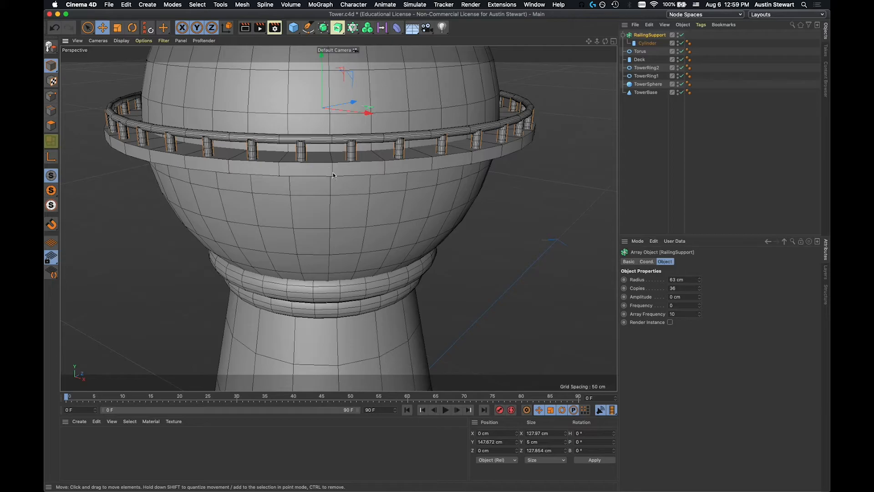
{"action": "scroll", "coordinate": [334, 176], "scroll_direction": "up", "scroll_amount": 8}
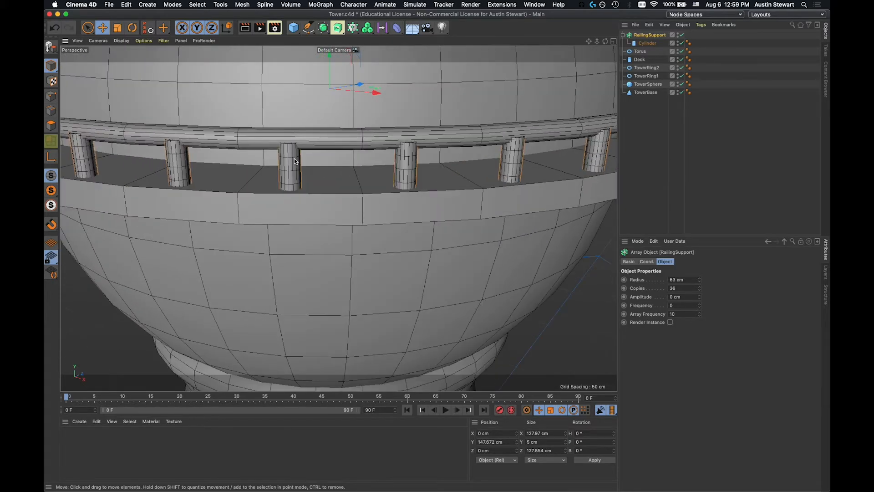
{"action": "left_click_drag", "start_coordinate": [295, 159], "coordinate": [337, 157], "text": "alt"}
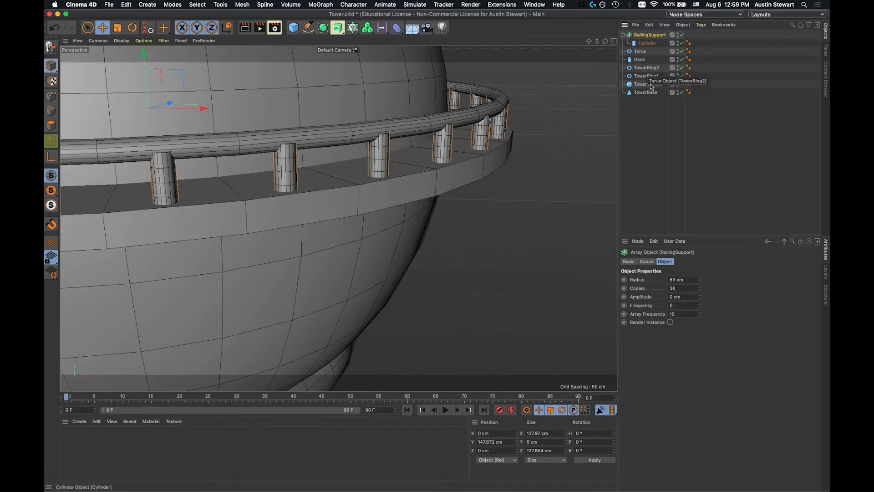
Set the RailingSupport array's radius to 62.5 cm.
{"action": "left_click", "coordinate": [676, 281]}
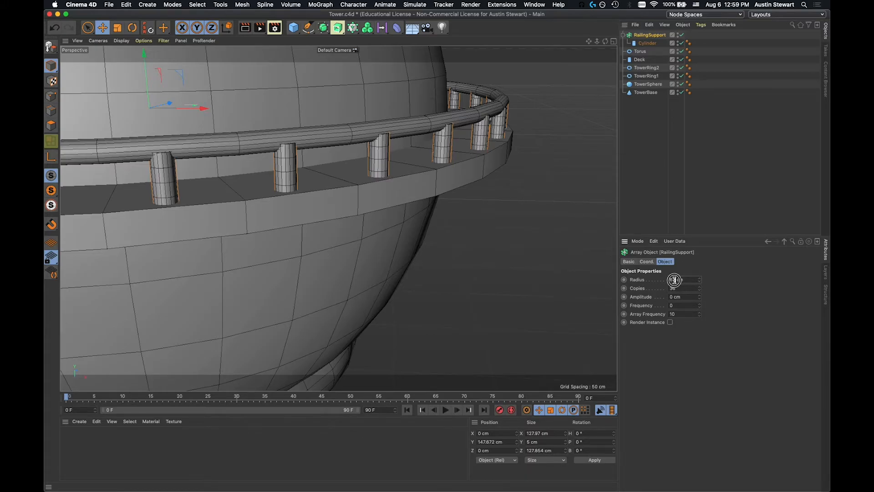
{"action": "key", "text": "Delete"}
{"action": "type", "text": "2.5"}
{"action": "key", "text": "Tab"}
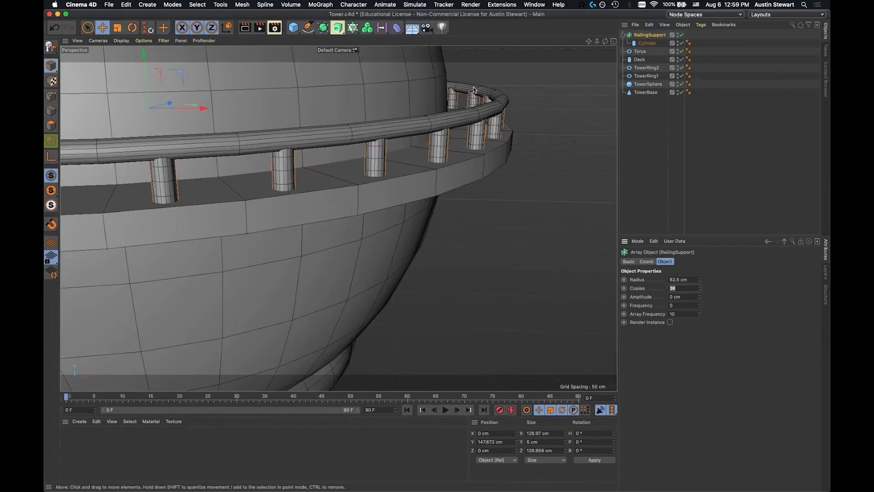
Try 3 copies for the RailingSupport array and set the number of copies back to 36.
{"action": "type", "text": "3"}
{"action": "left_click_drag", "start_coordinate": [472, 105], "coordinate": [491, 110]}
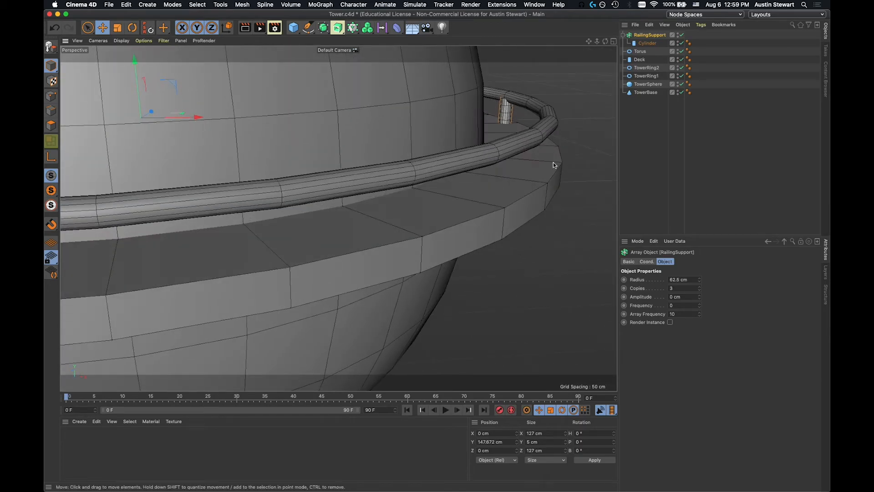
{"action": "left_click", "coordinate": [683, 288]}
{"action": "type", "text": "36"}
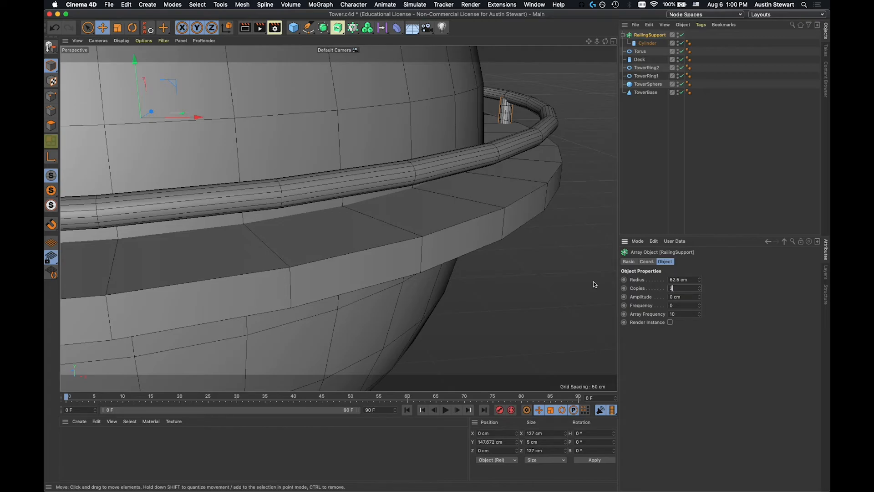
{"action": "left_click", "coordinate": [733, 291]}
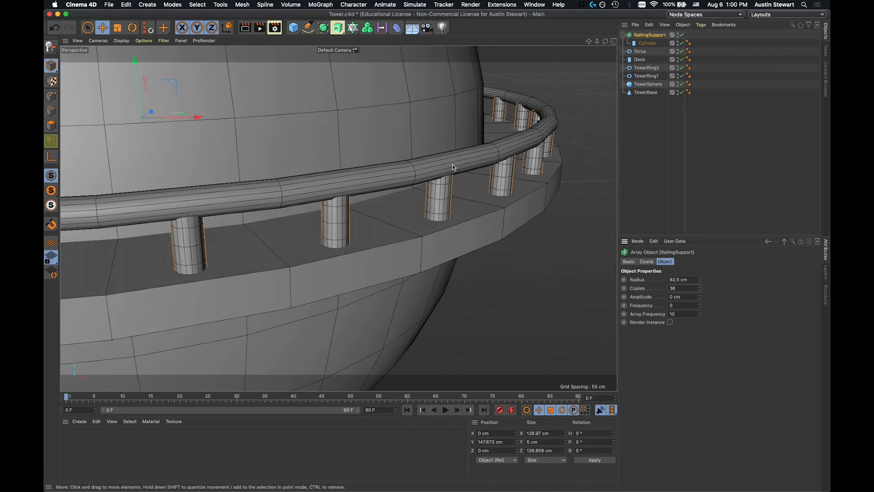
Set the RailingSupport array's radius to 62.75 cm.
{"action": "left_click_drag", "start_coordinate": [447, 160], "coordinate": [478, 165], "text": "alt"}
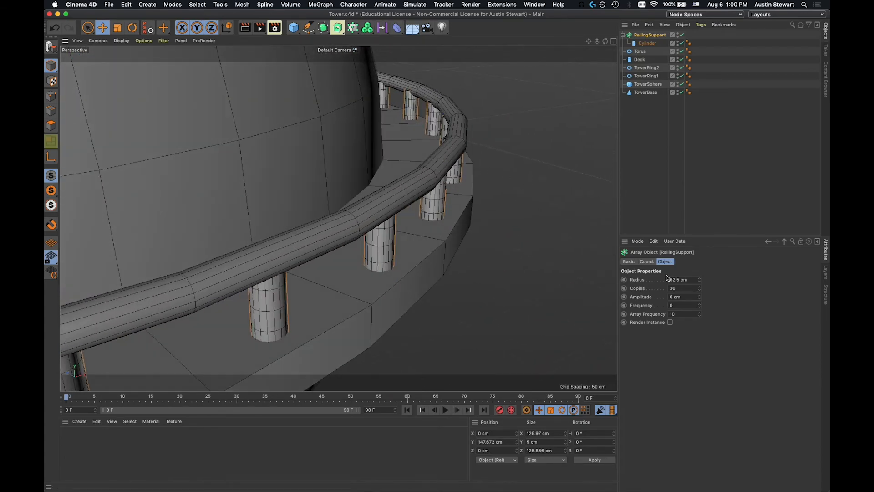
{"action": "type", "text": "7"}
{"action": "left_click", "coordinate": [754, 295]}
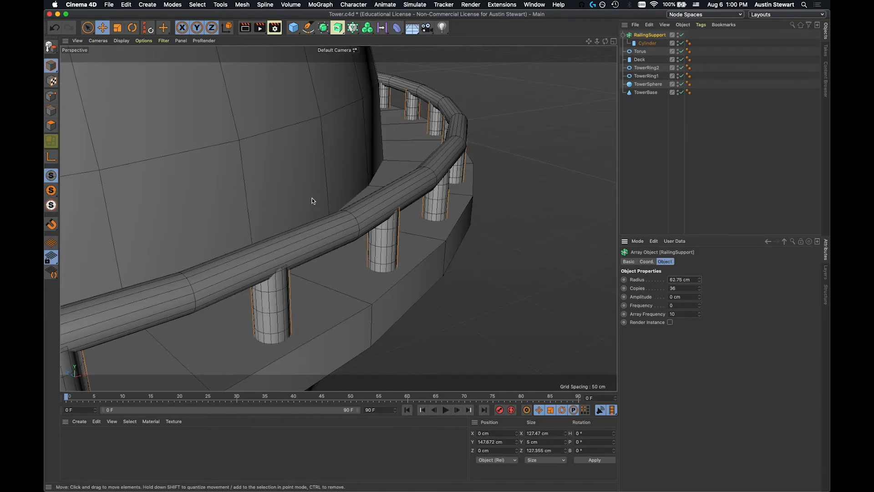
Set the radius of the cylinder inside the RailingSupport array to 0.75 cm.
{"action": "left_click_drag", "start_coordinate": [313, 199], "coordinate": [371, 176], "text": "alt"}
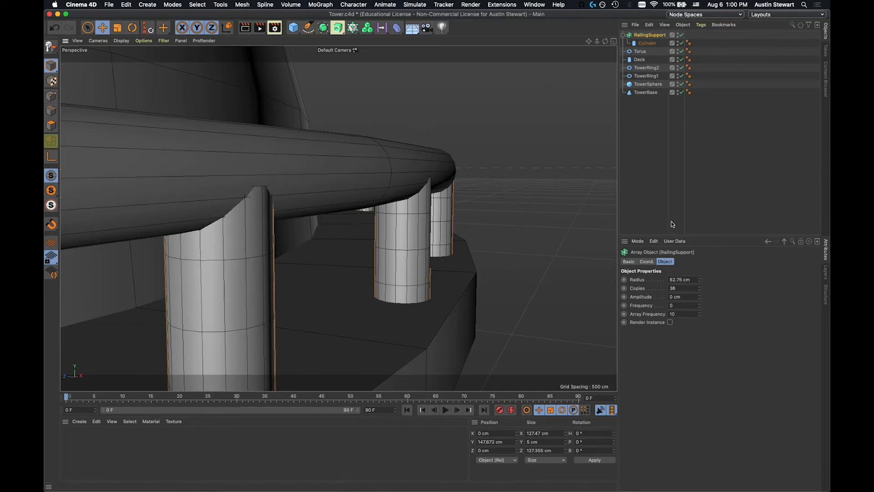
{"action": "left_click", "coordinate": [645, 44]}
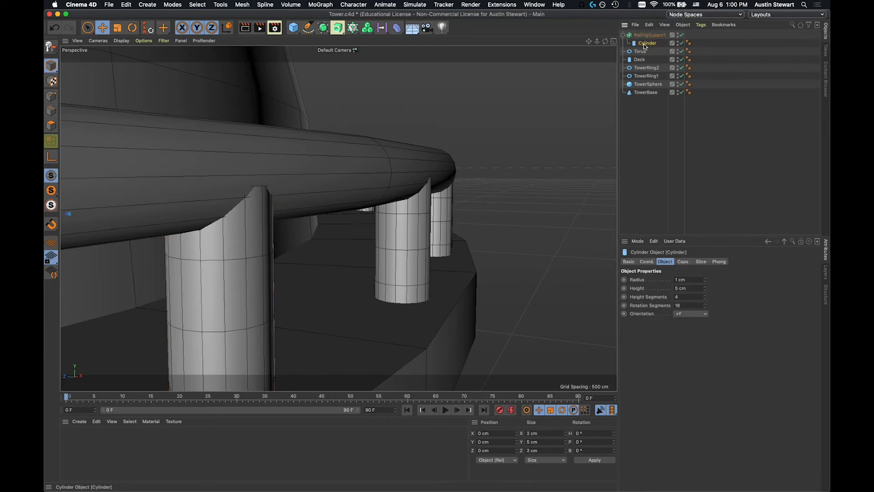
{"action": "left_click", "coordinate": [663, 279]}
{"action": "type", "text": "0.75"}
{"action": "key", "text": "Tab"}
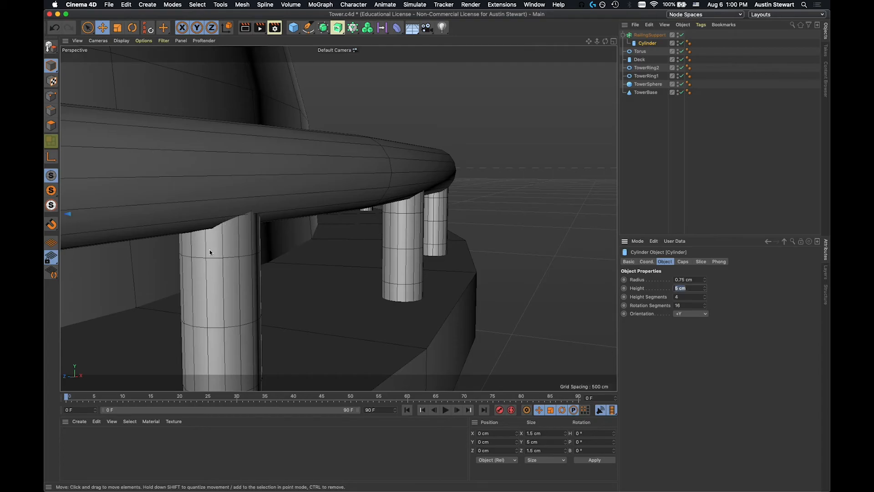
Try a height of 3 cm for the support cylinder and set its height back to 5 cm.
{"action": "type", "text": "3"}
{"action": "key", "text": "Return"}
{"action": "mouse_move", "coordinate": [278, 293]}
{"action": "left_mouse_down", "text": "alt"}
{"action": "mouse_move", "coordinate": [278, 302]}
{"action": "mouse_move", "coordinate": [218, 313]}
{"action": "mouse_move", "coordinate": [221, 286]}
{"action": "mouse_move", "coordinate": [205, 305]}
{"action": "mouse_move", "coordinate": [207, 280]}
{"action": "left_mouse_up", "text": "alt"}
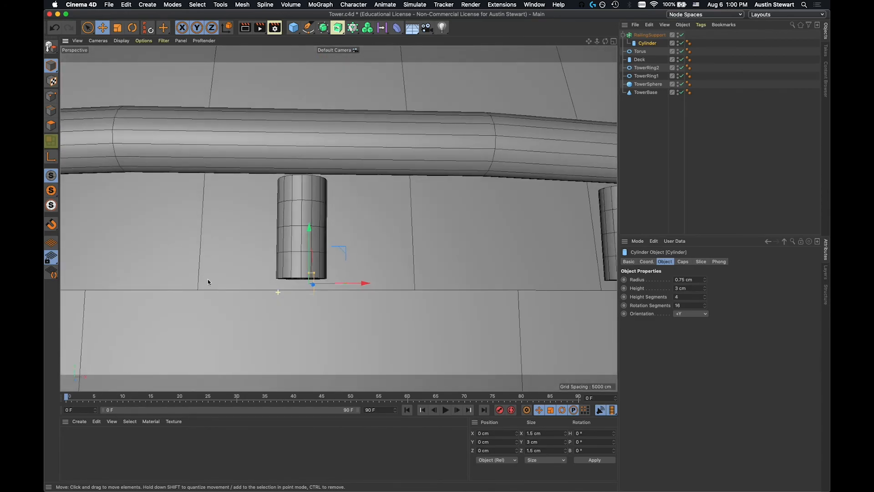
{"action": "double_click", "coordinate": [688, 288]}
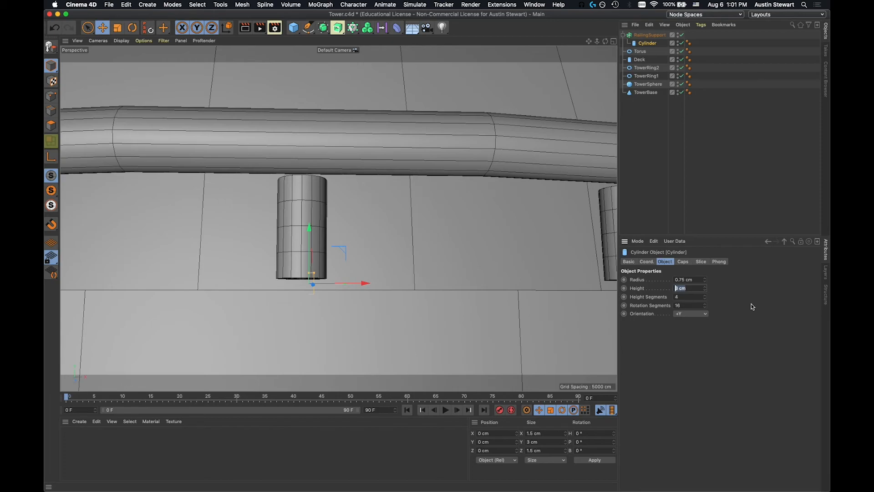
{"action": "type", "text": "5"}
{"action": "key", "text": "Tab"}
{"action": "key", "text": "Return"}
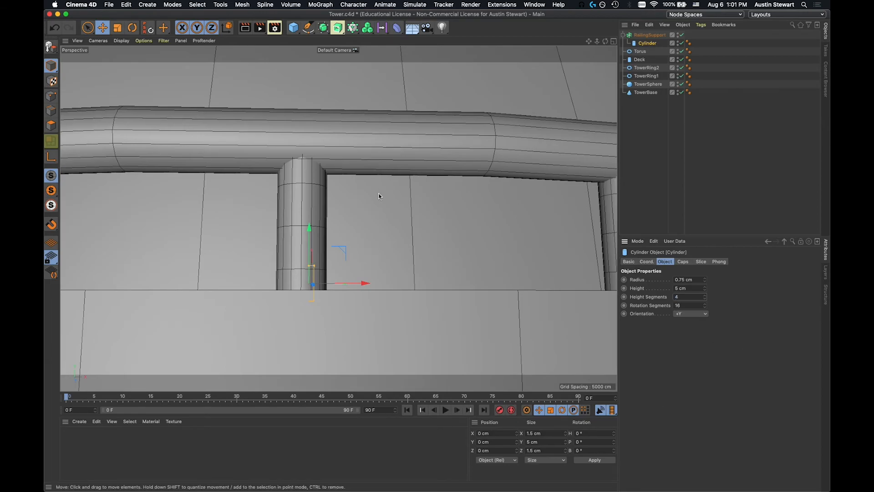
Frame the whole tower and examine the railing supports around the deck from several angles.
{"action": "left_click_drag", "start_coordinate": [368, 189], "coordinate": [391, 238], "text": "alt"}
{"action": "scroll", "coordinate": [391, 238], "scroll_direction": "down", "scroll_amount": 10}
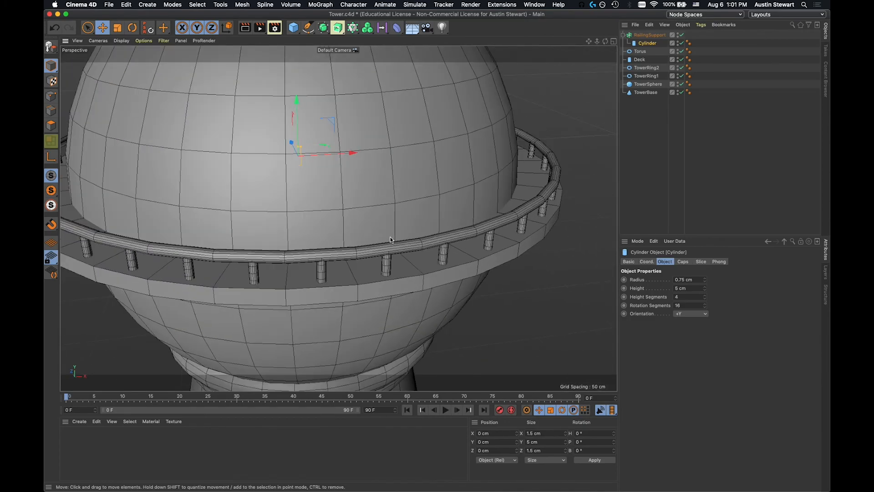
{"action": "key", "text": "h"}
{"action": "middle_click_drag", "start_coordinate": [390, 240], "coordinate": [395, 247], "text": "alt"}
{"action": "left_click_drag", "start_coordinate": [343, 259], "coordinate": [321, 225], "text": "alt"}
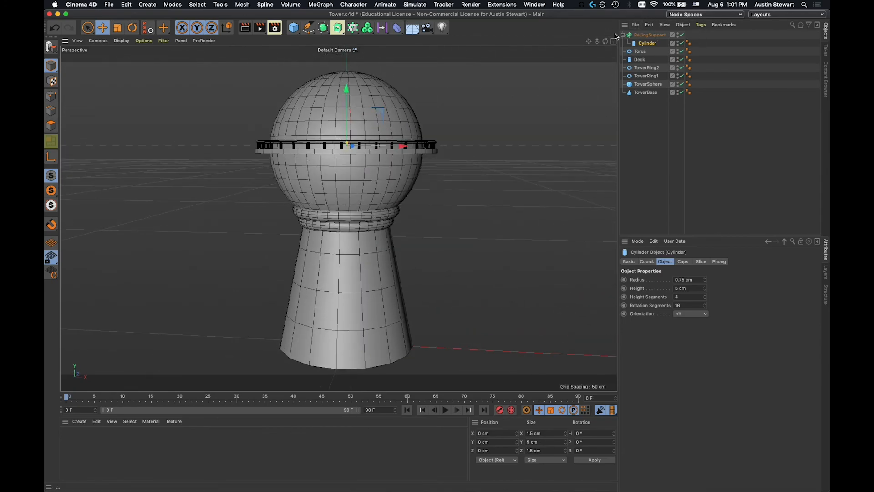
{"action": "left_click_drag", "start_coordinate": [338, 188], "coordinate": [329, 210], "text": "alt"}
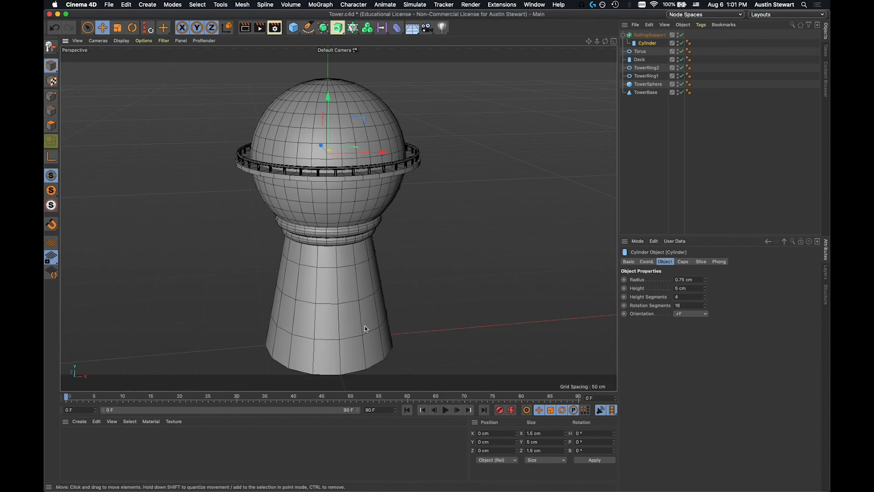
{"action": "key", "text": "super+Tab"}
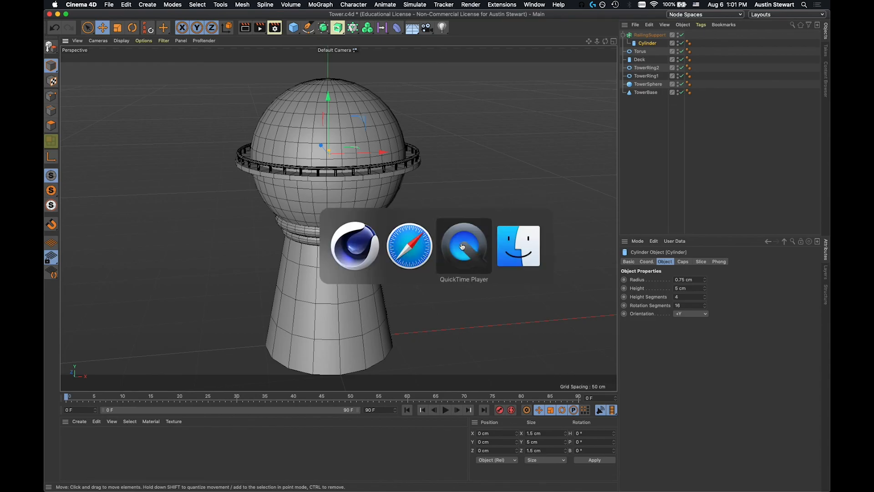